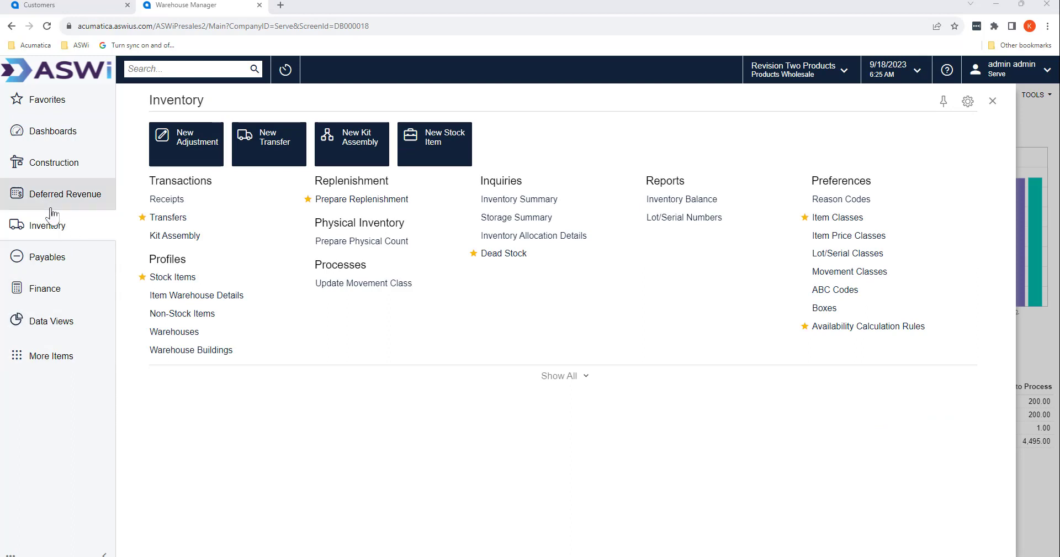
Open the AACOMPUT01 Acer Laptop Computer stock item and set its purchase unit to PALLET
click(170, 283)
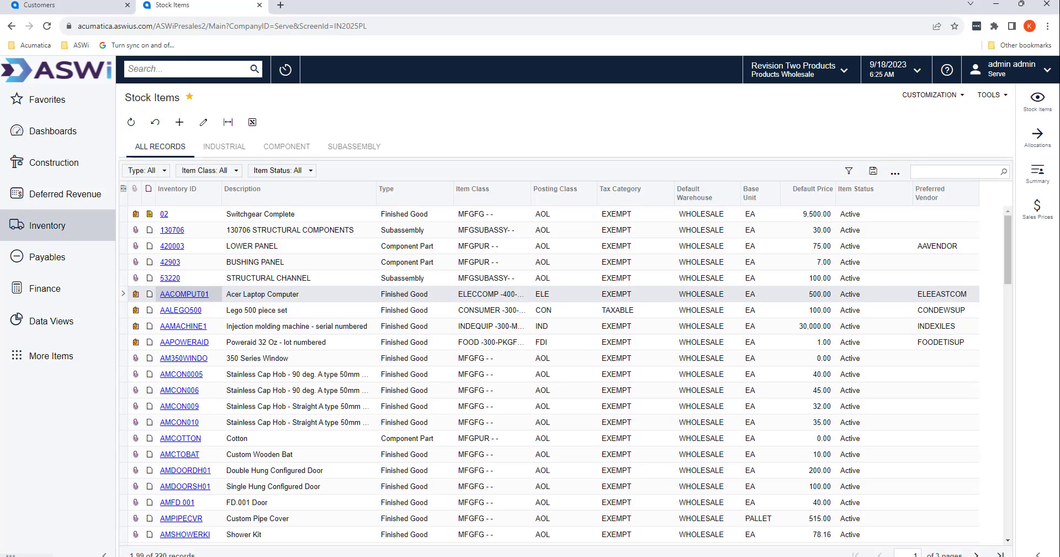
click(185, 294)
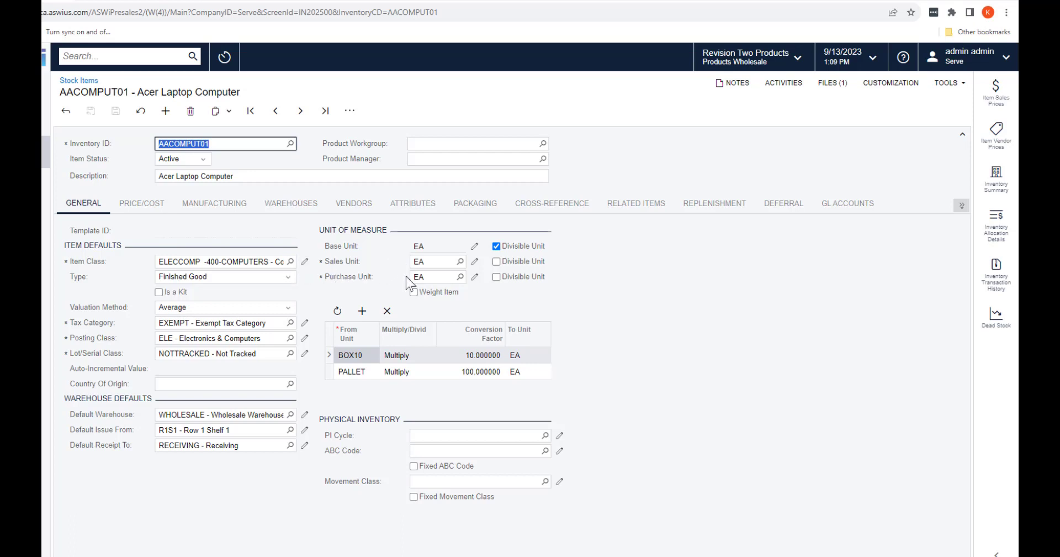
click(461, 277)
click(437, 391)
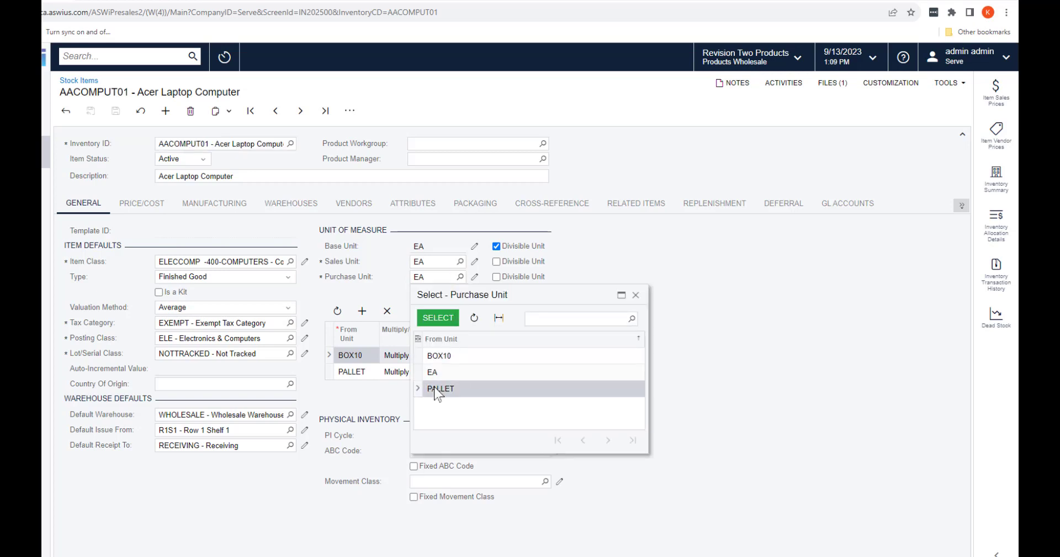
double_click(437, 391)
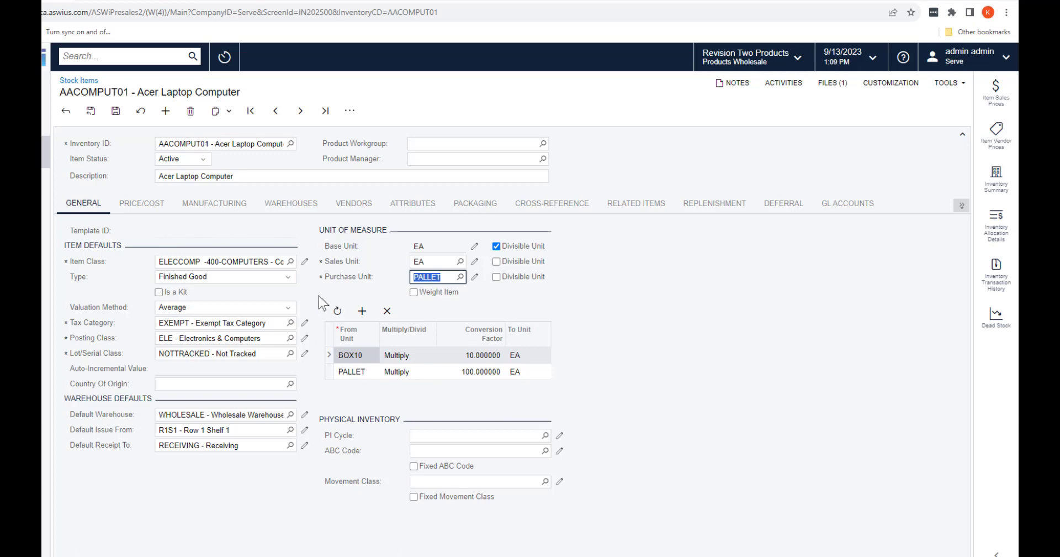
click(568, 312)
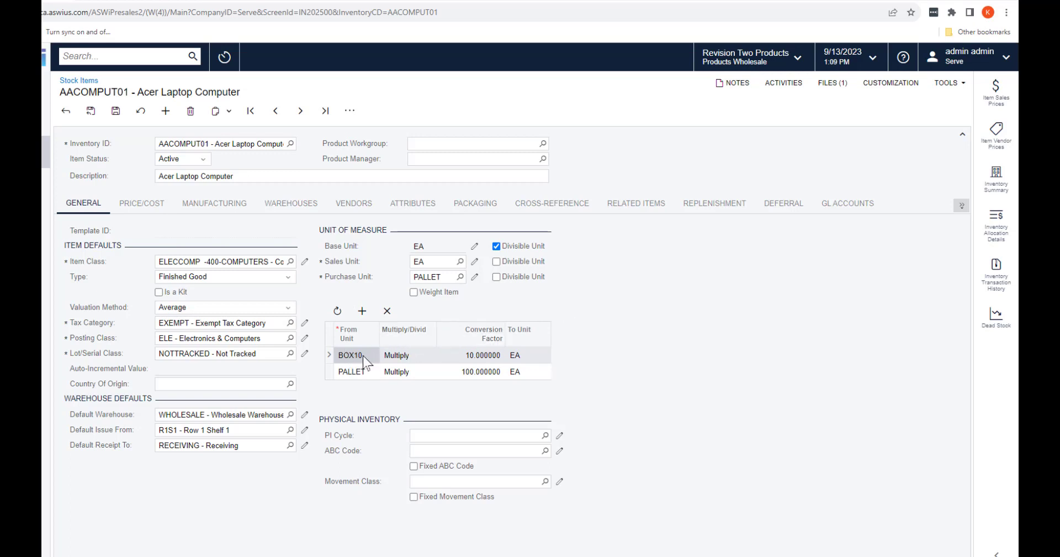
click(362, 314)
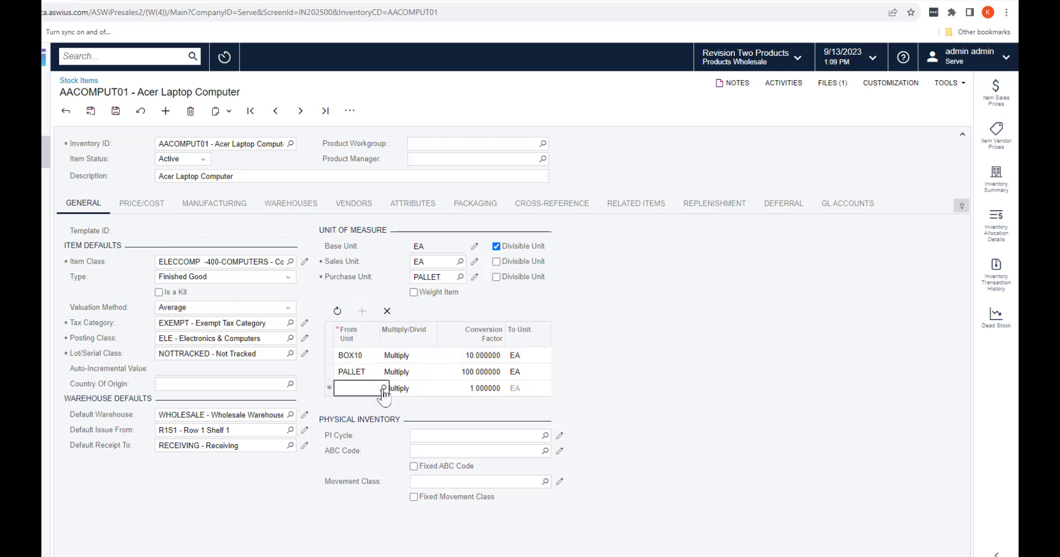
click(384, 389)
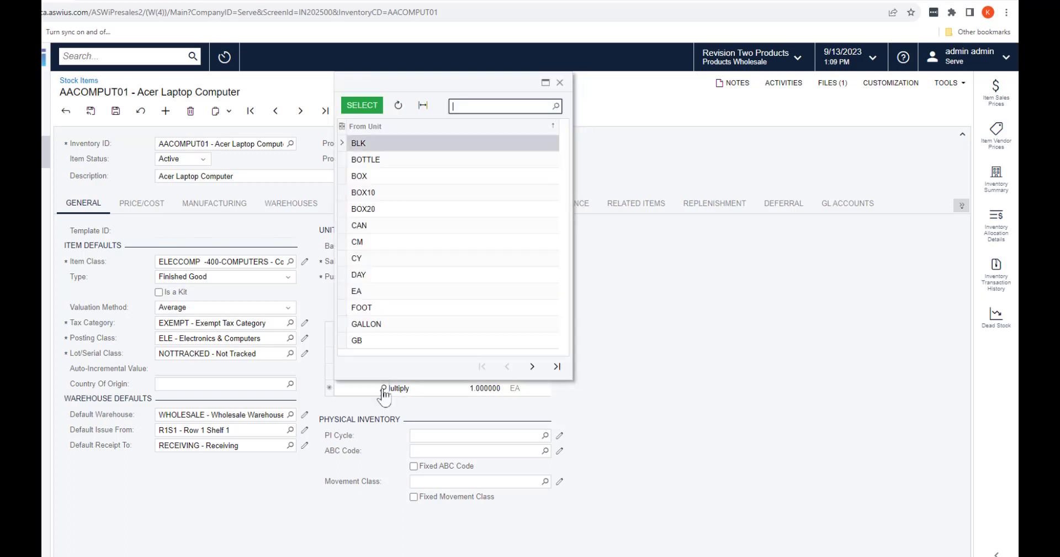
click(532, 366)
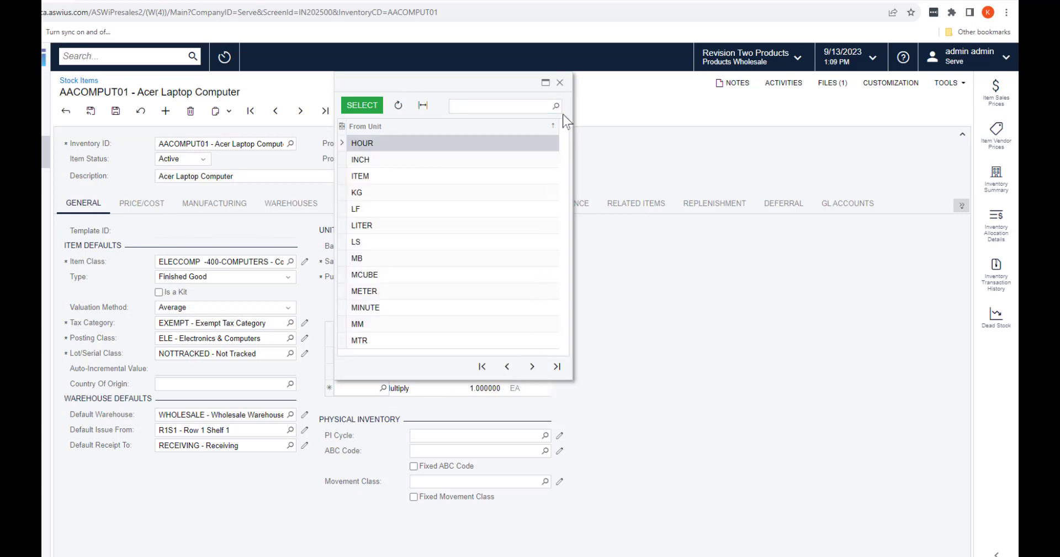
click(560, 83)
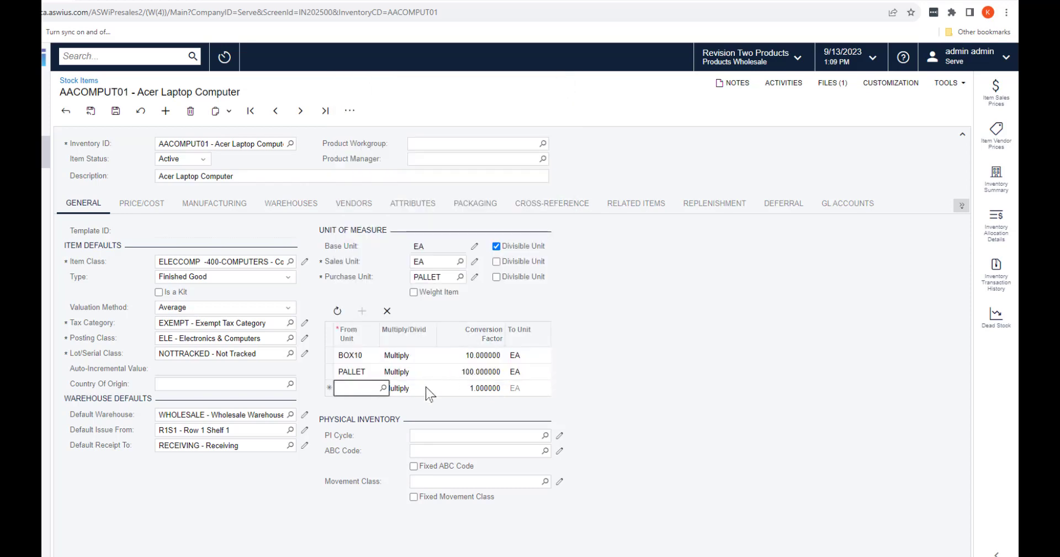
click(387, 312)
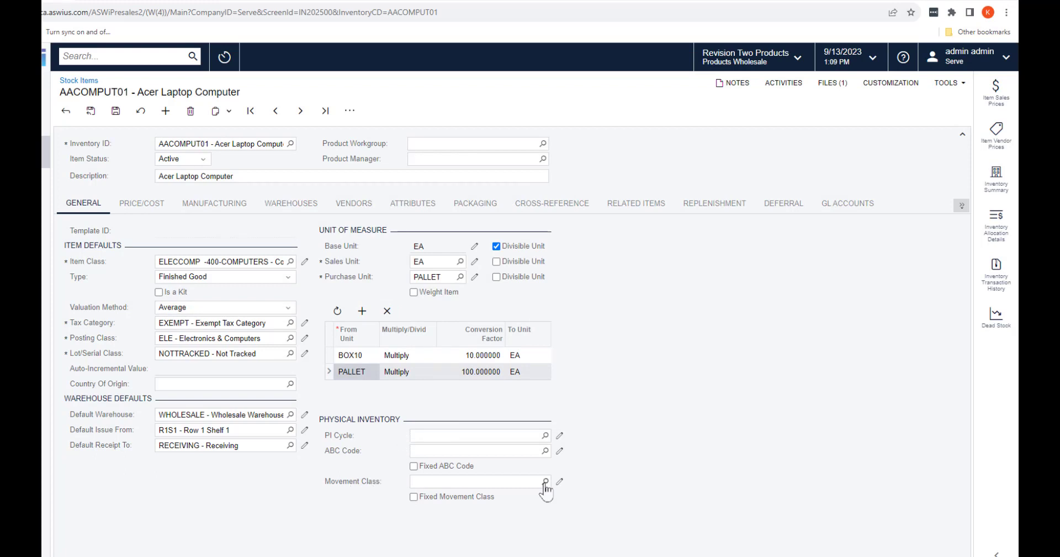
Set the laptop's physical inventory cycle to MONTHLY
click(546, 435)
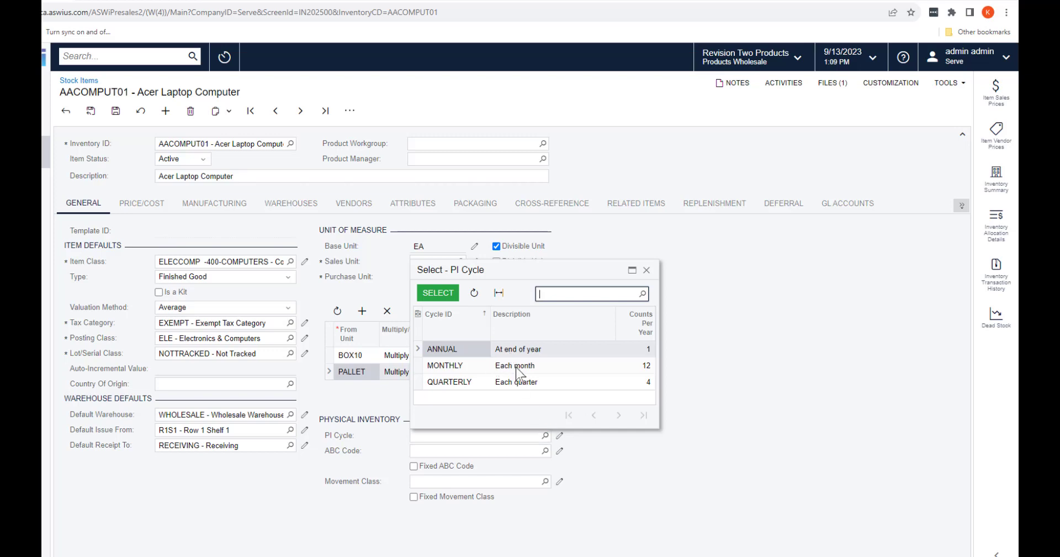
click(516, 366)
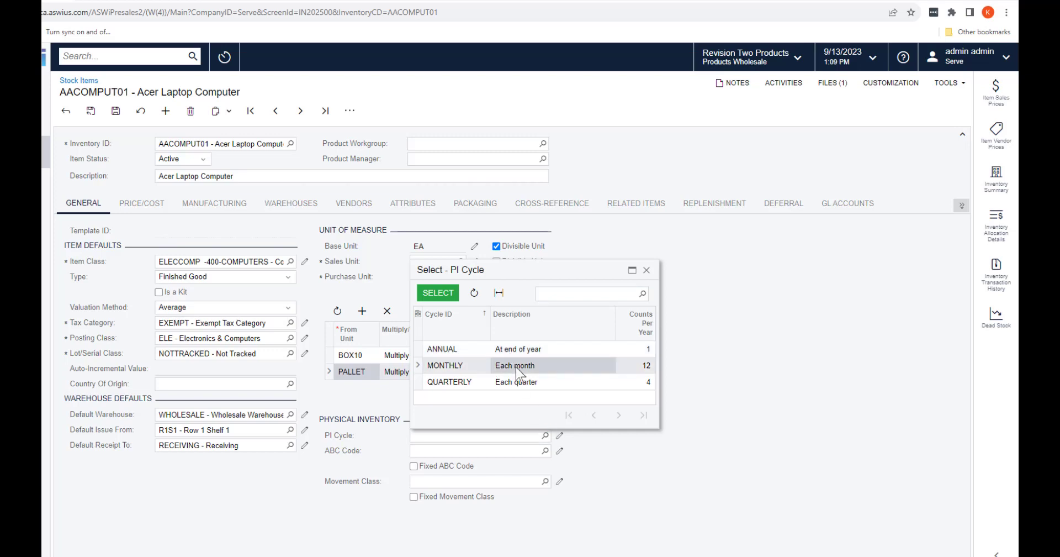
double_click(516, 367)
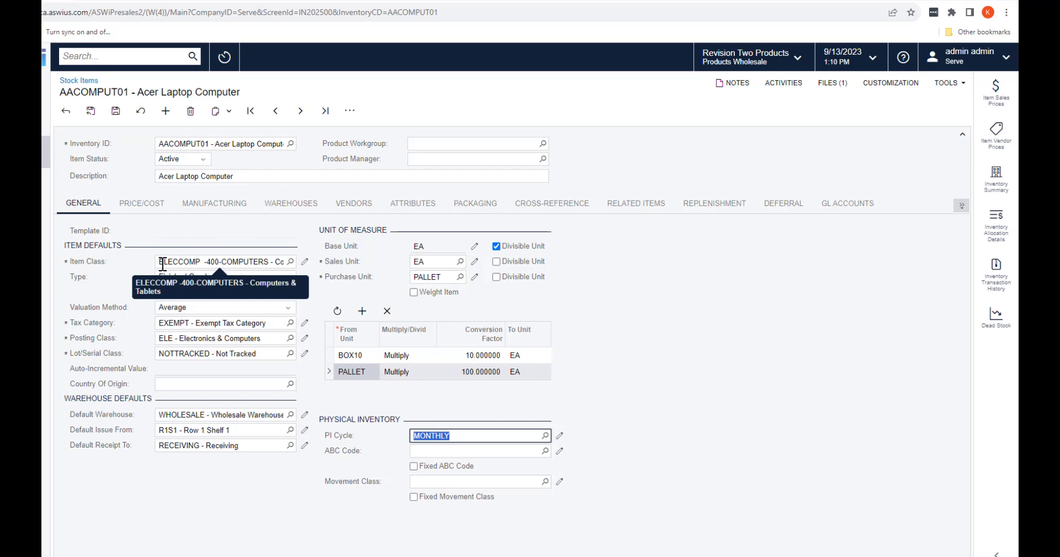
Open the laptop's item class to review the lot/serial class options, keeping NOTTRACKED, and its availability calculation rule
click(305, 262)
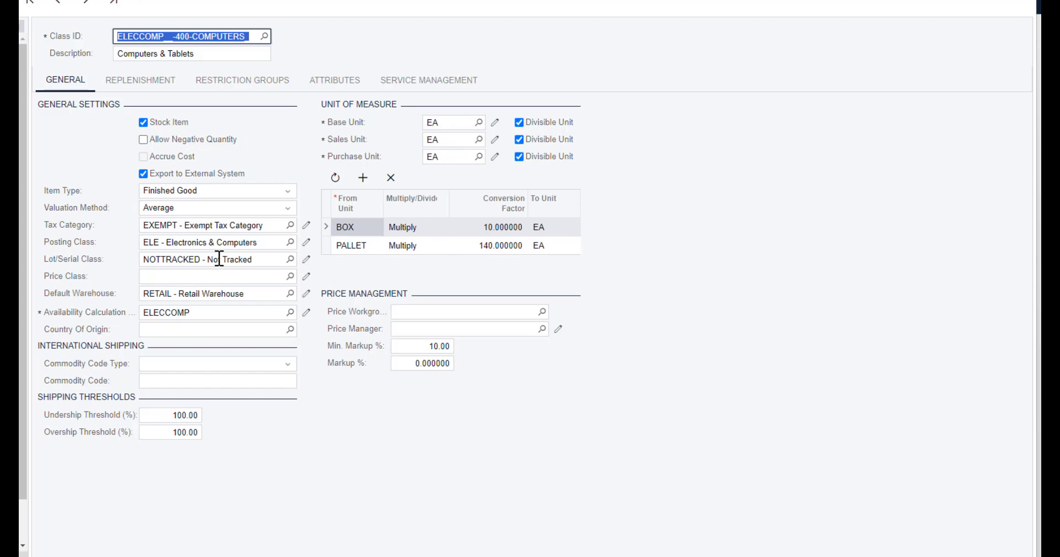
click(290, 258)
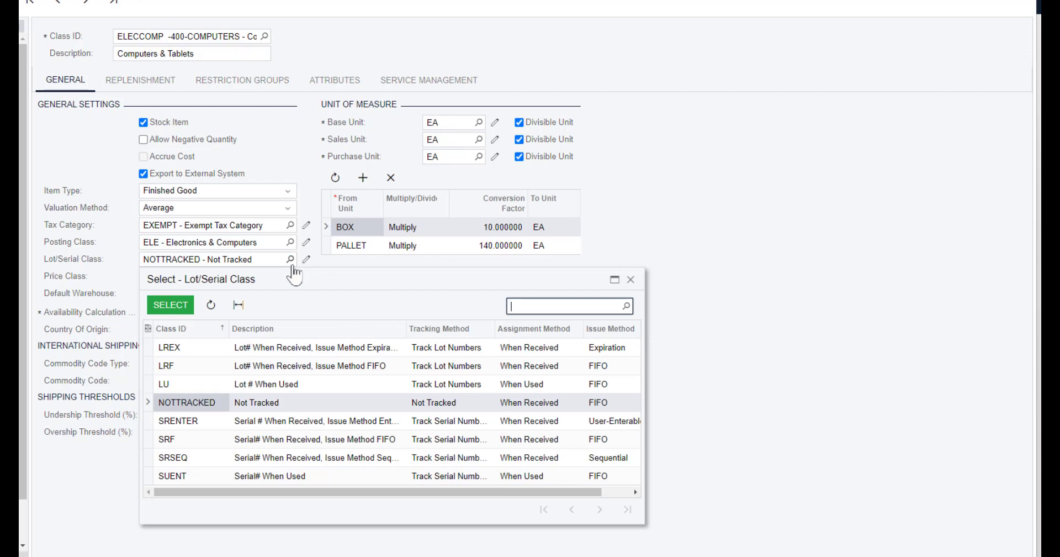
click(336, 353)
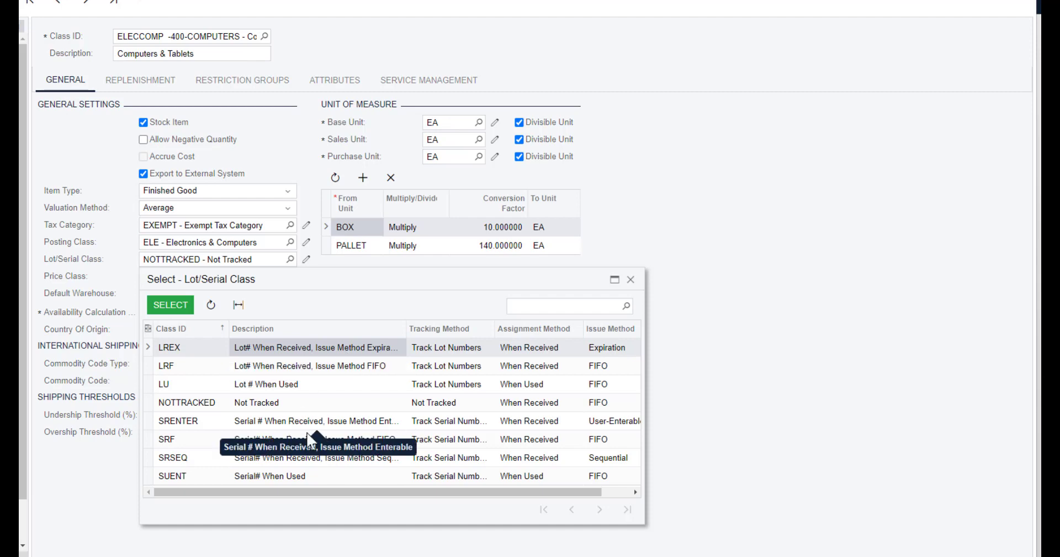
double_click(186, 408)
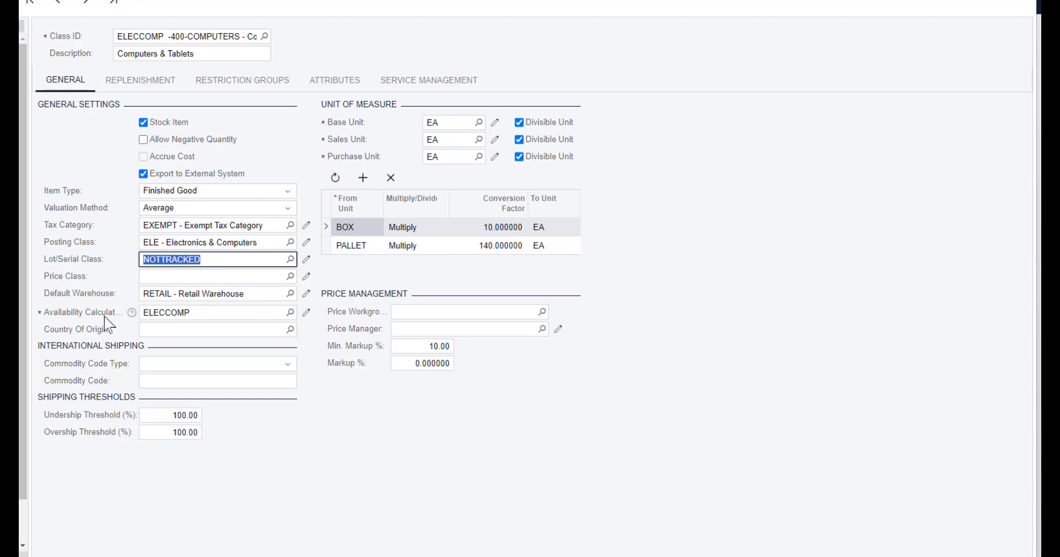
click(307, 312)
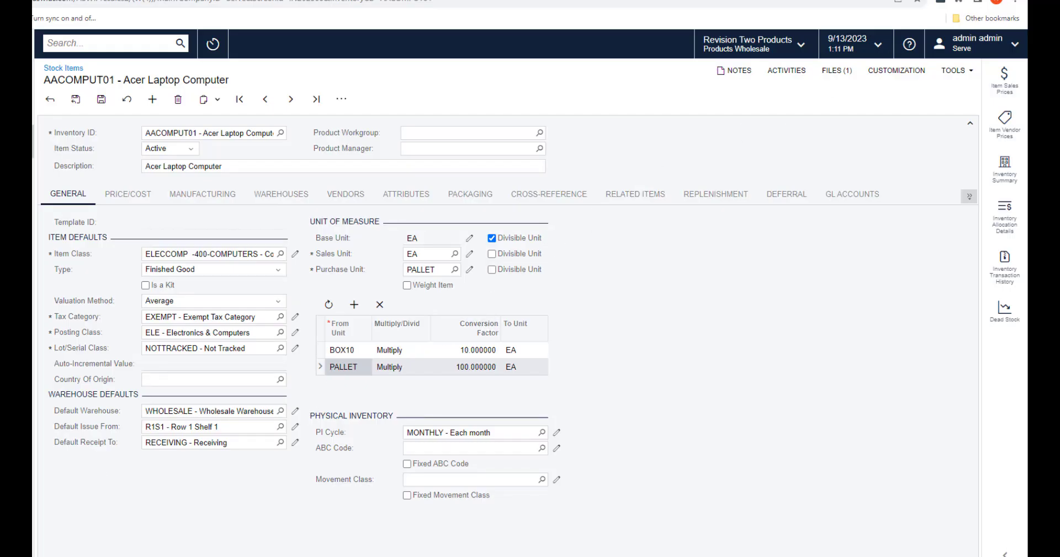
Review the laptop's price and cost settings and its sales prices, including the price codes selectable for the WHOLESALE2 entry
click(127, 193)
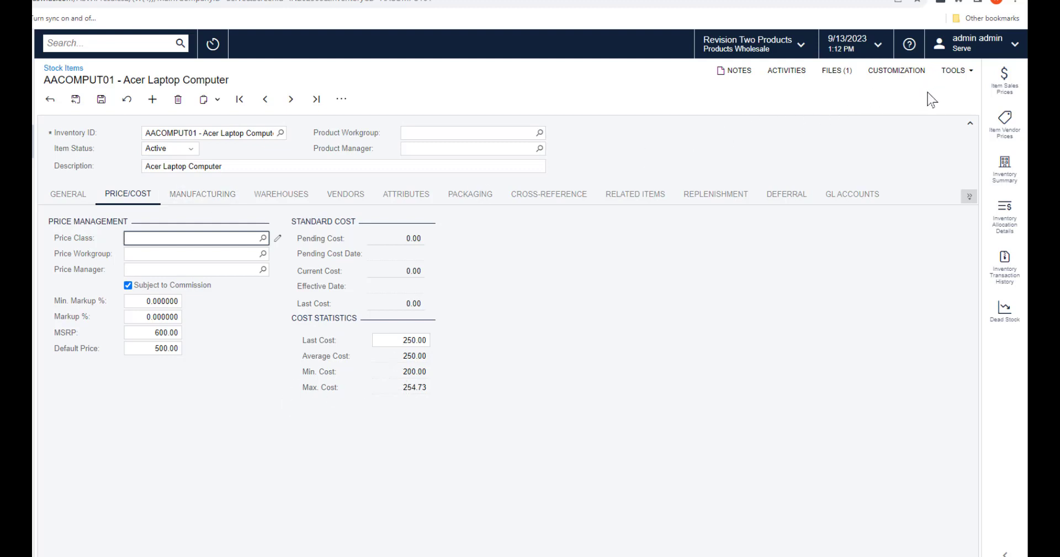
click(987, 95)
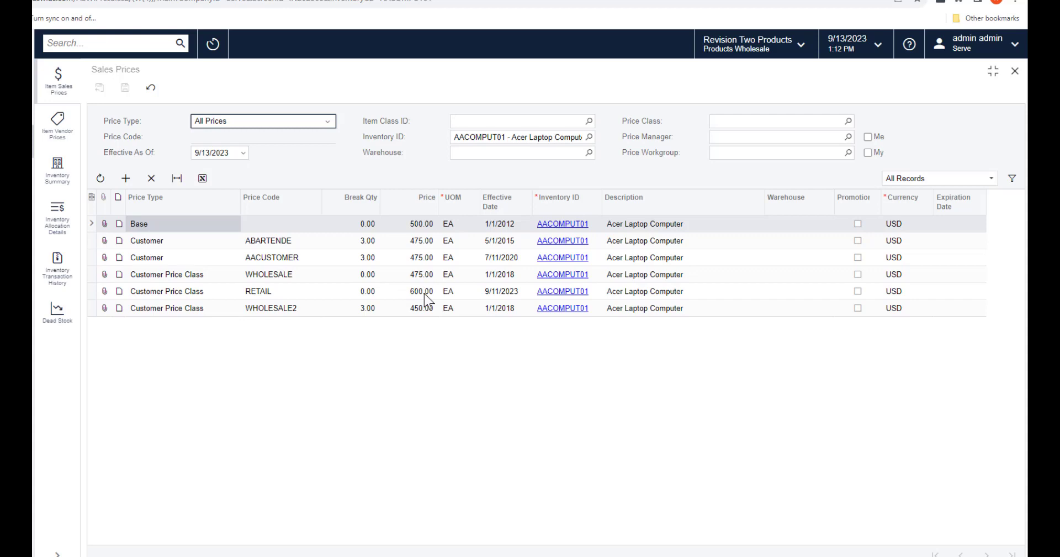
click(323, 307)
click(323, 307)
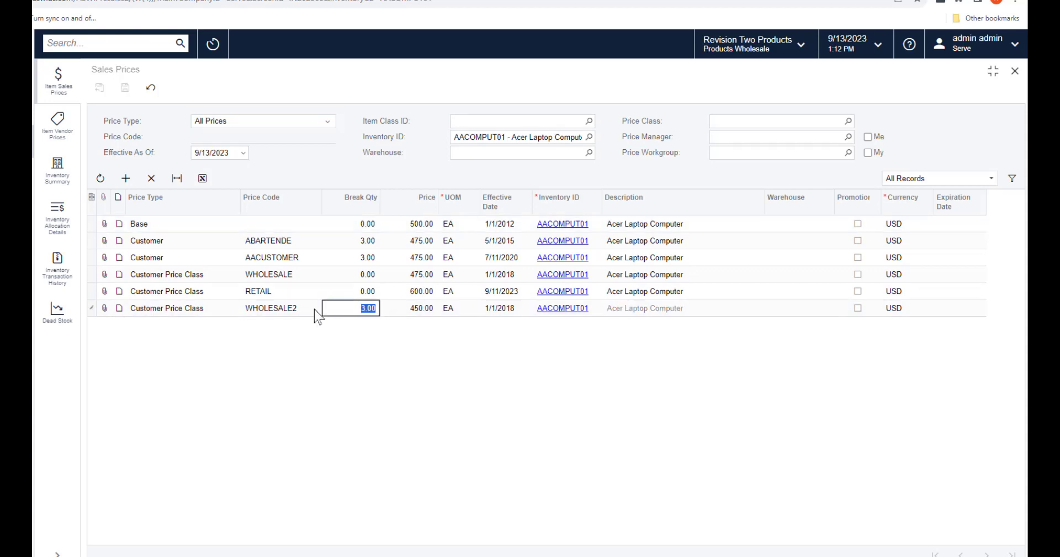
click(308, 311)
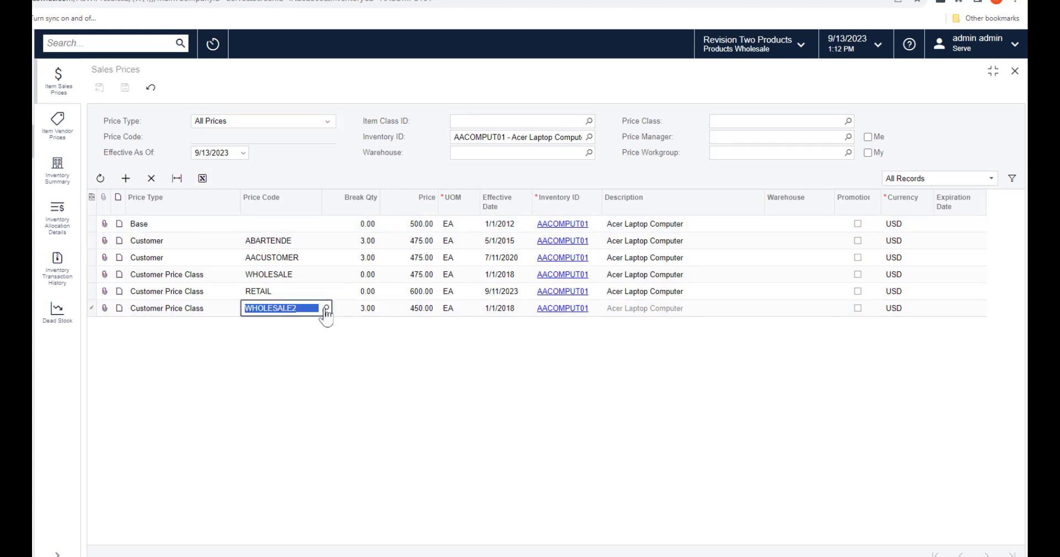
click(326, 308)
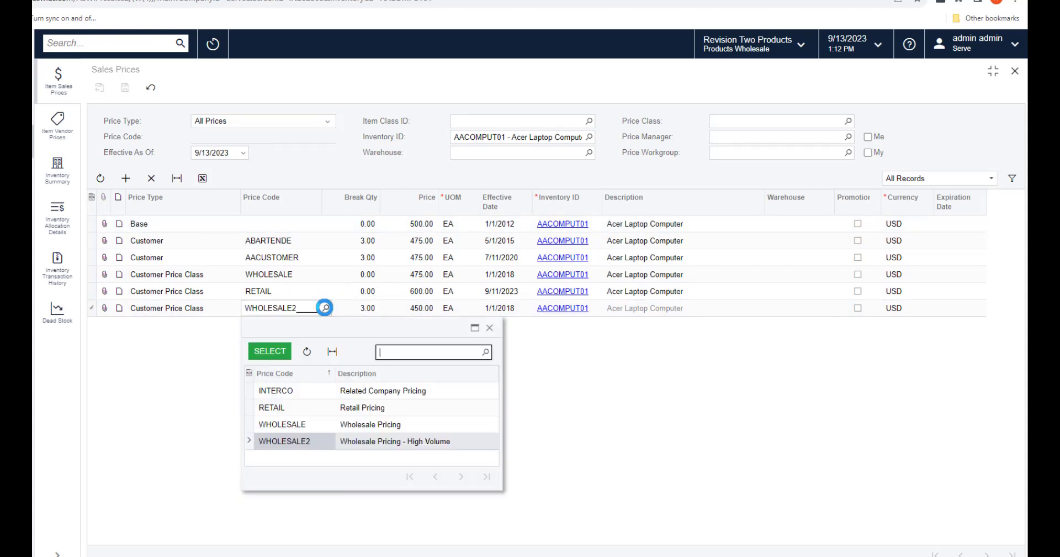
click(366, 443)
click(229, 365)
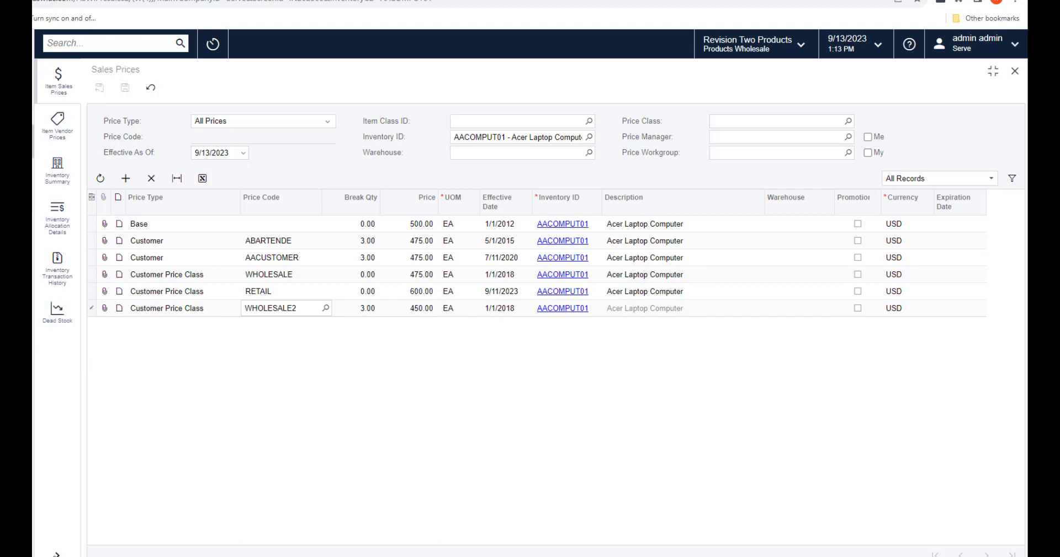
click(56, 553)
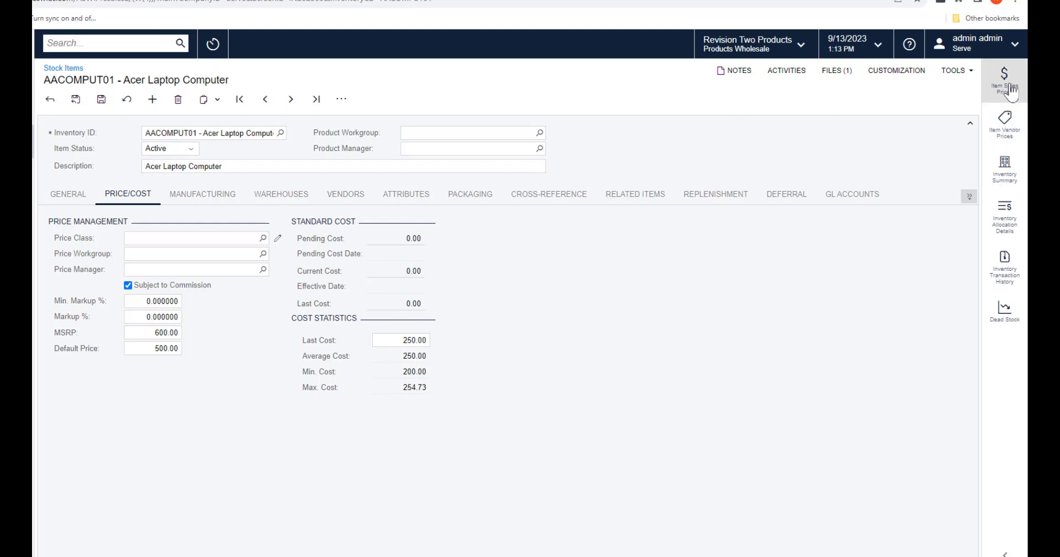
Examine the laptop's inventory allocation details and its inventory summary by warehouse and location
click(1004, 225)
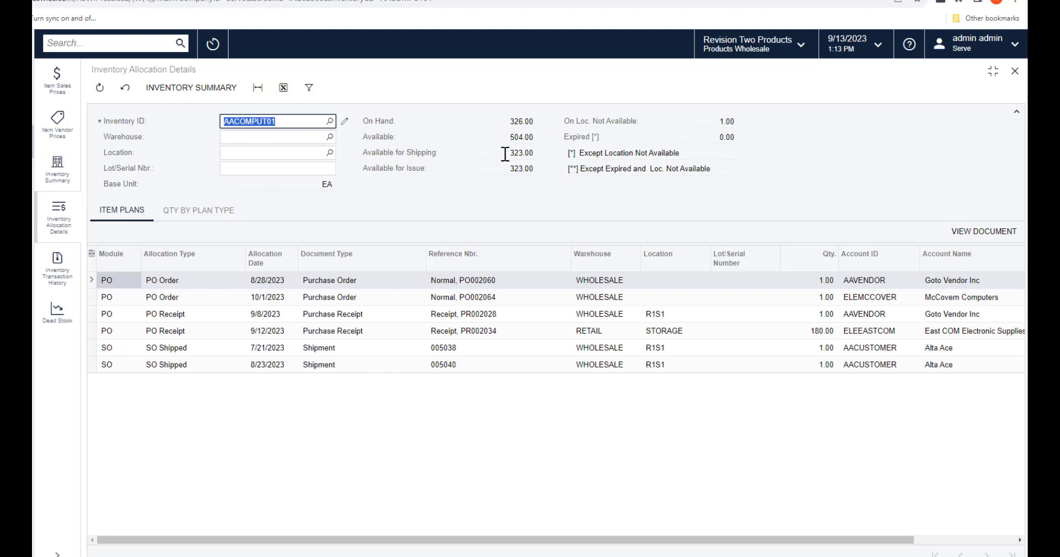
click(59, 176)
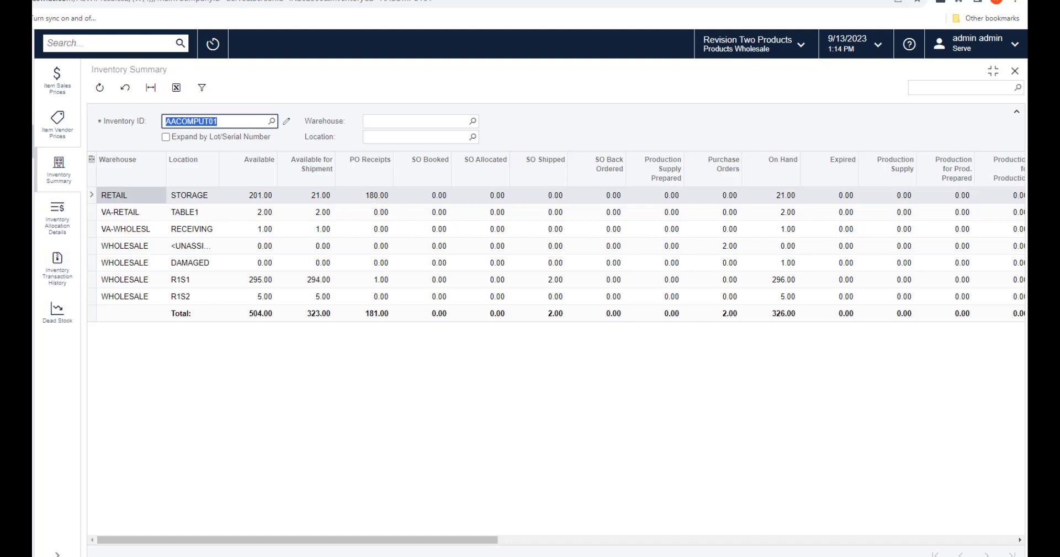
Go to Release Purchase Receipts, view the East COM Electronic Supplies receipt and close it without releasing it
key(alt+Left)
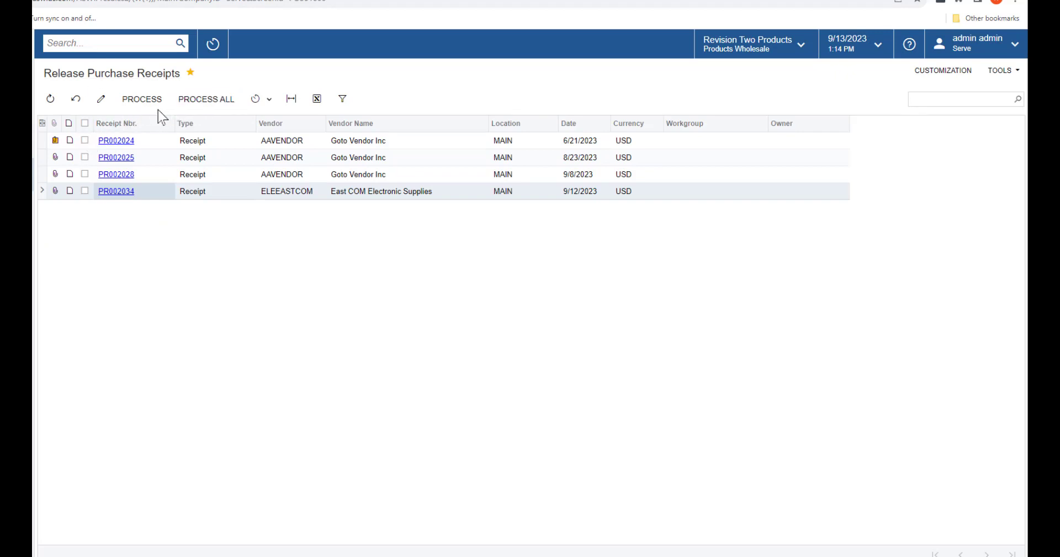
click(122, 194)
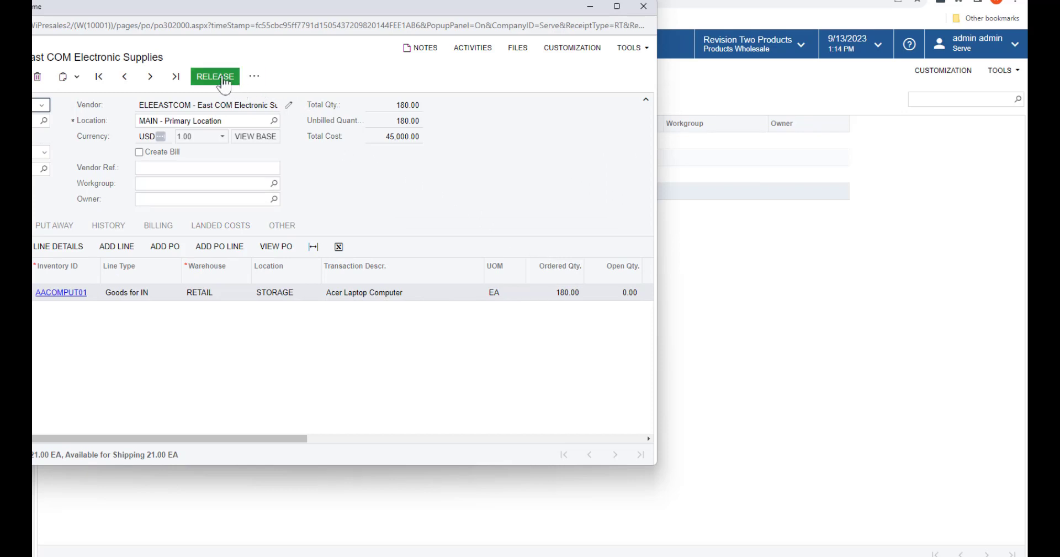
click(643, 7)
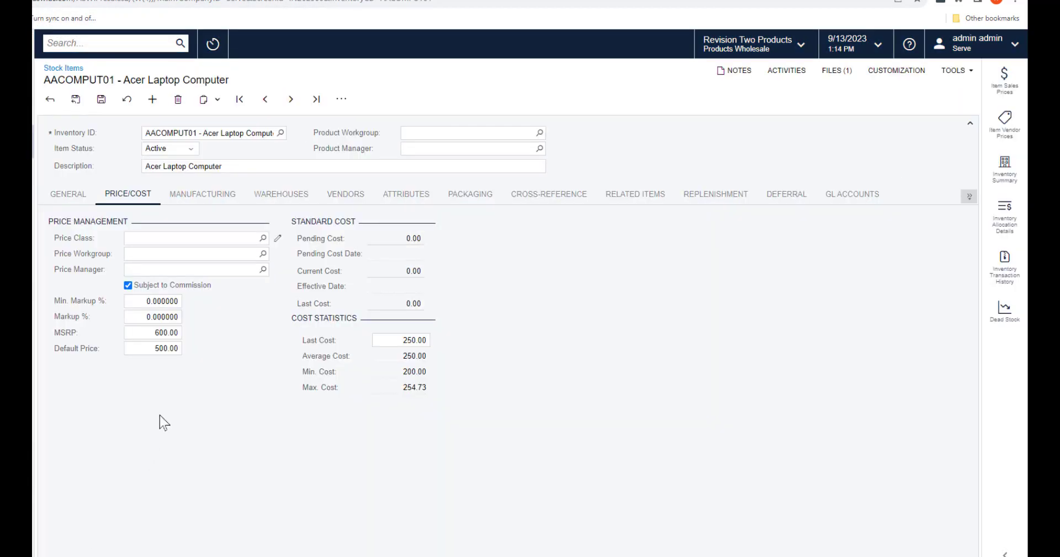
Review the laptop's manufacturing settings, warehouse details and vendors, including the vendor inventory IDs for East COM and Emperor Office Equipment
click(206, 196)
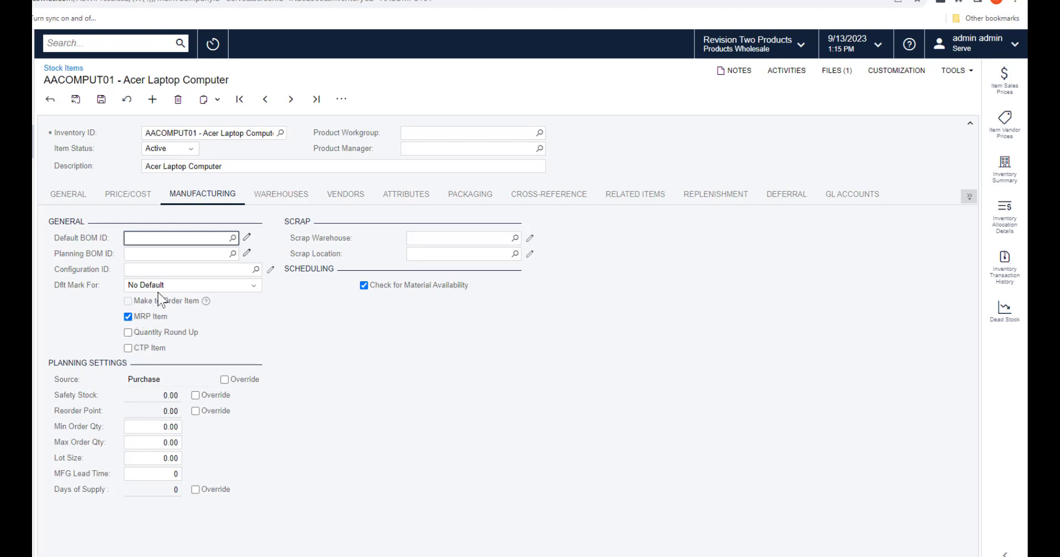
click(284, 199)
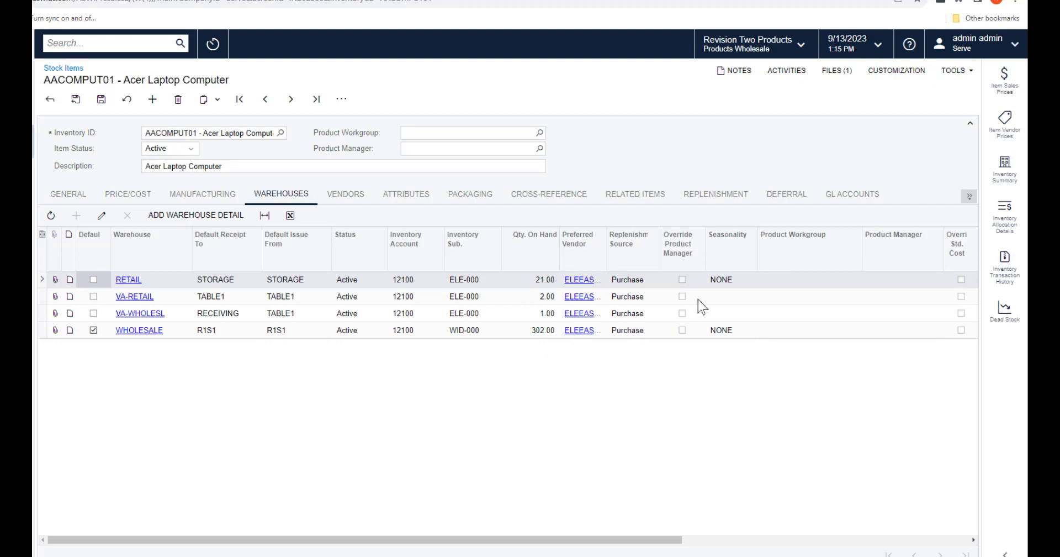
click(347, 196)
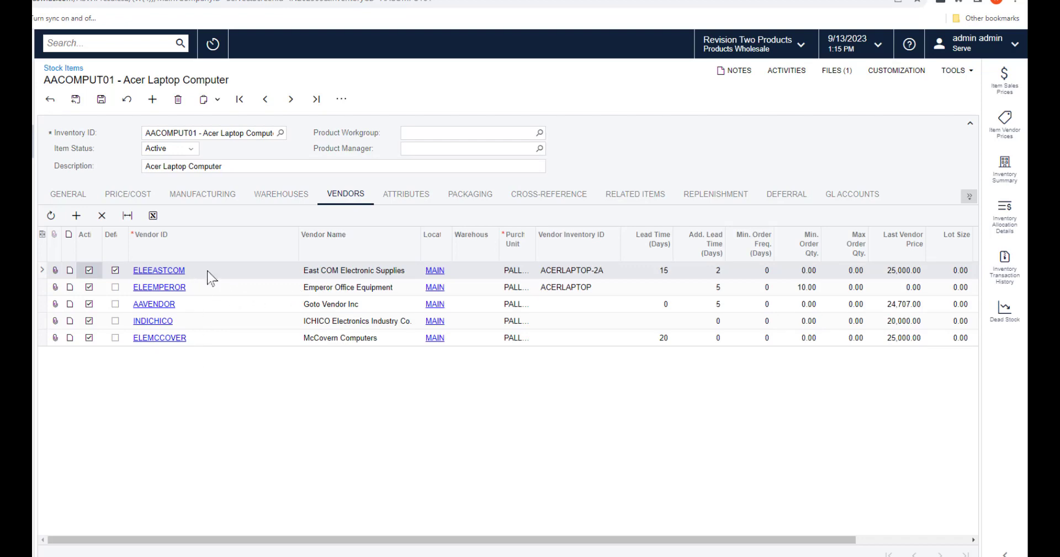
click(581, 275)
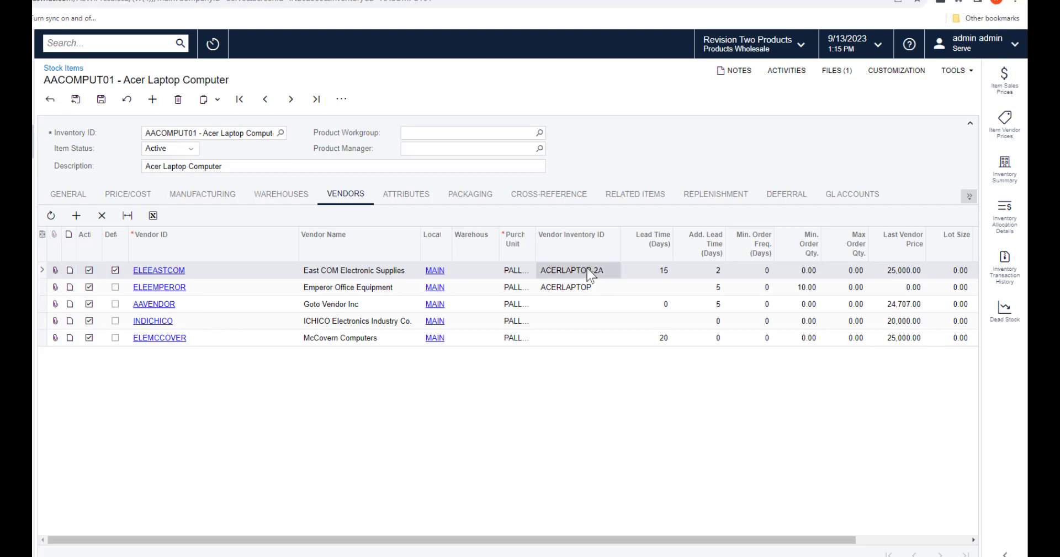
click(576, 287)
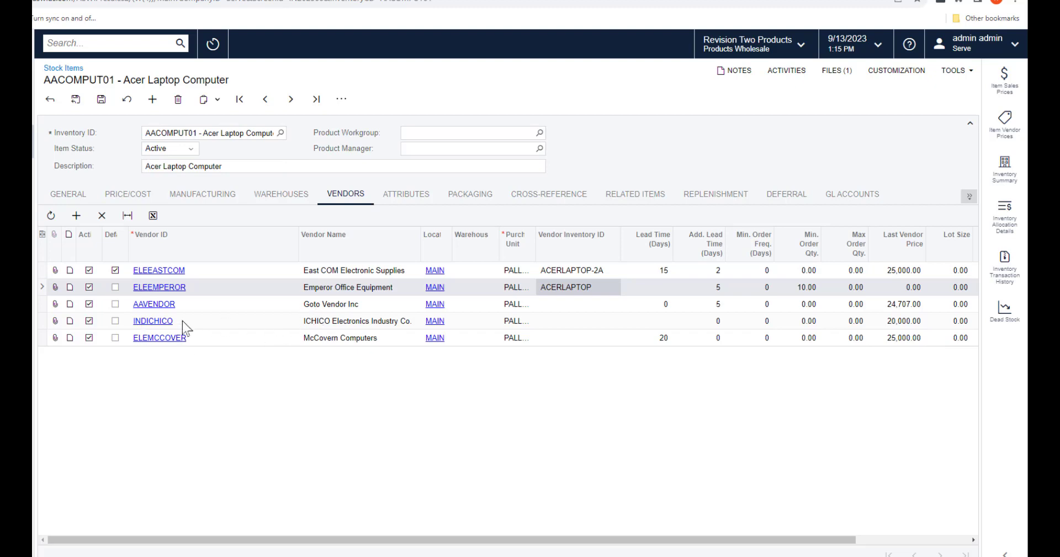
Review the laptop's alternate-ID cross-references and its attributes, including the colors selectable for the Color attribute
click(557, 201)
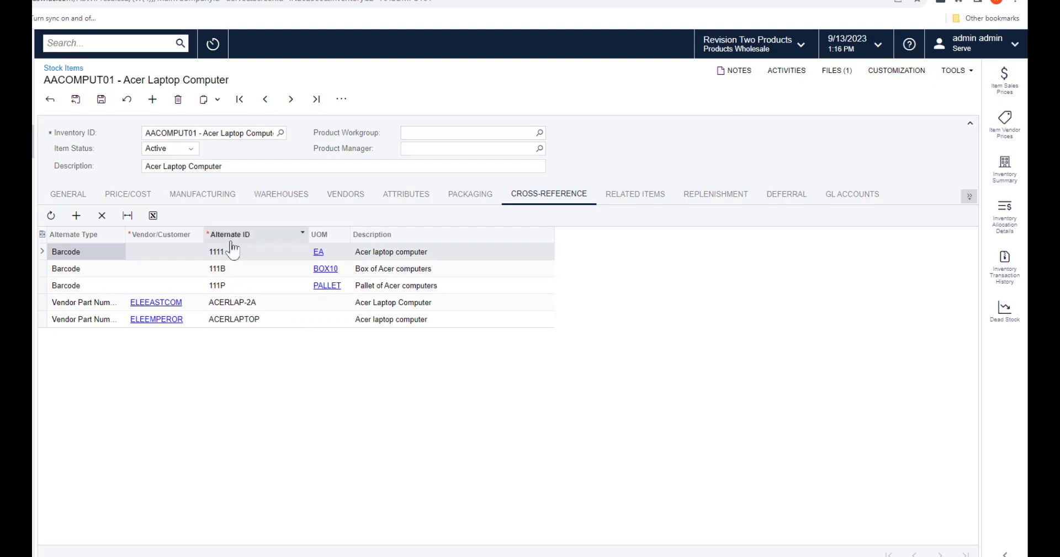
click(406, 193)
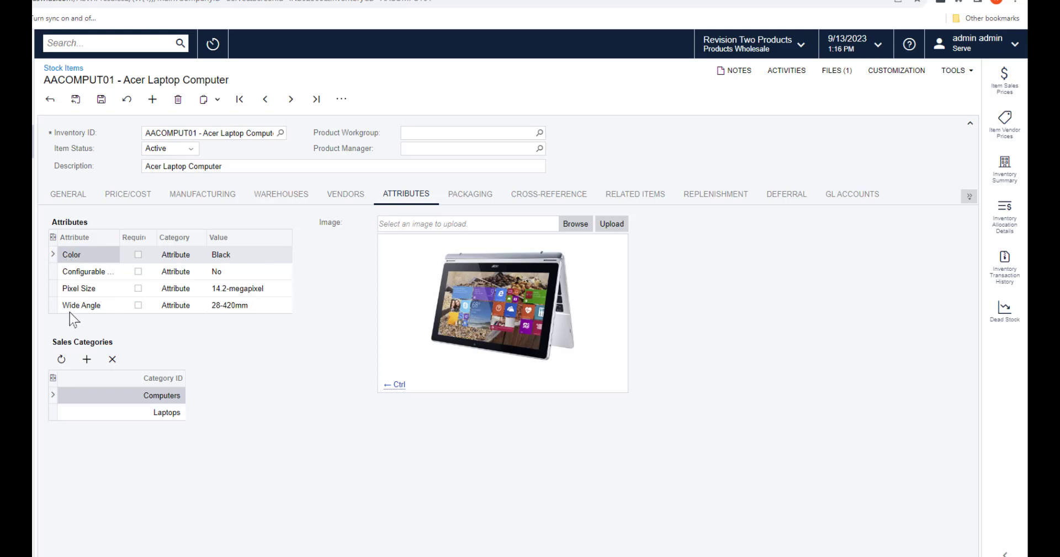
click(260, 254)
click(280, 253)
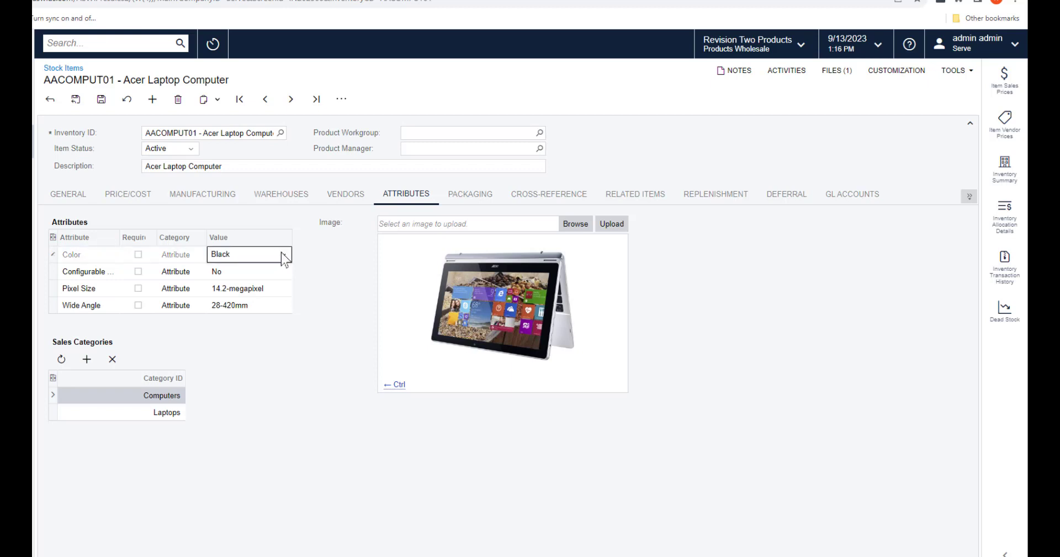
click(283, 254)
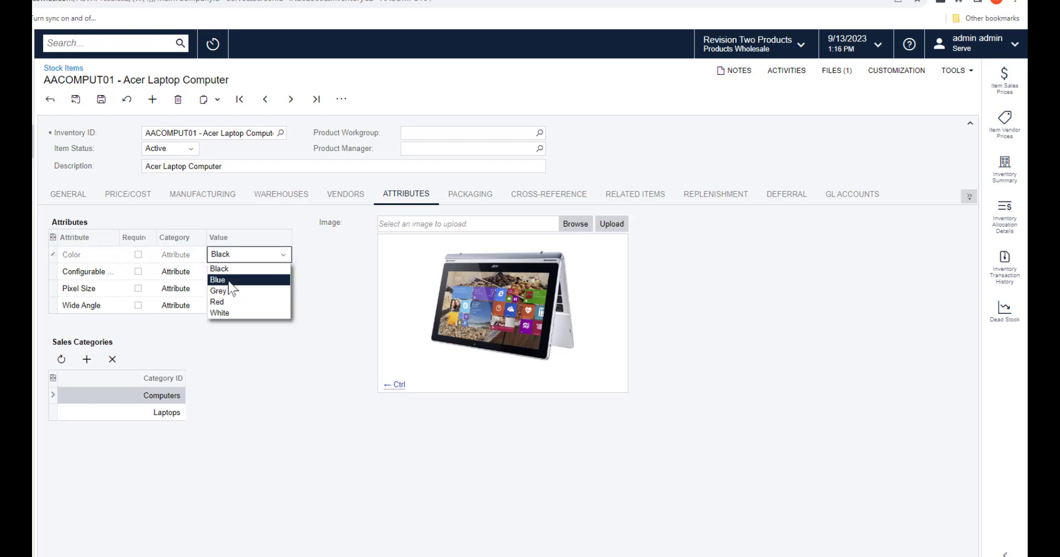
click(226, 337)
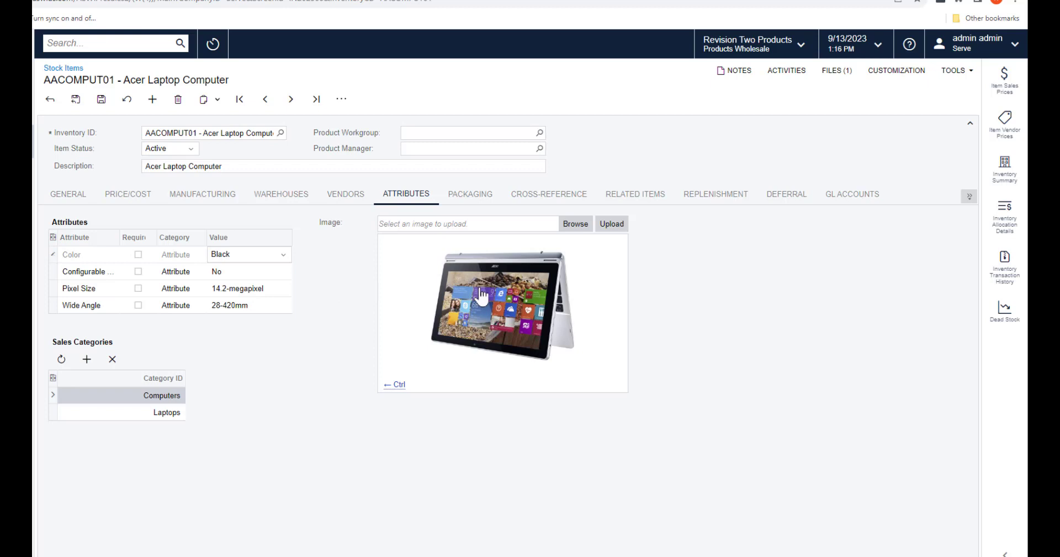
Set the laptop's automatic packaging option to By Weight & Volume
click(471, 195)
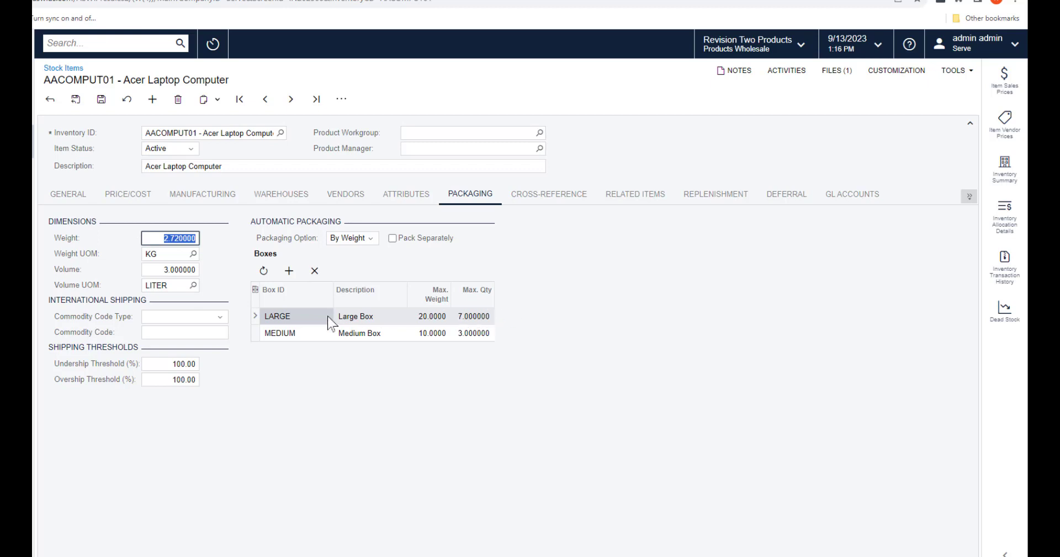
click(372, 242)
click(369, 285)
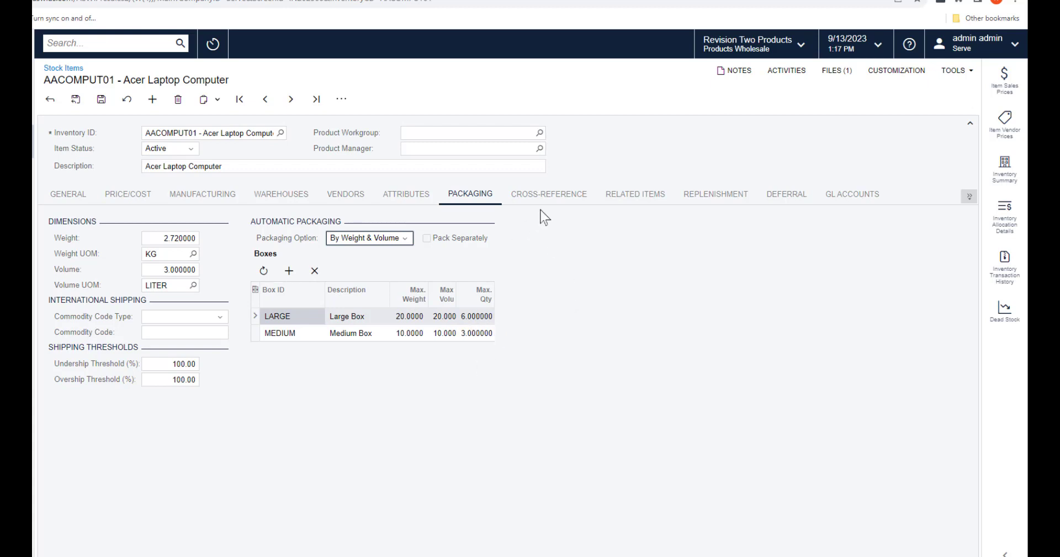
Add a new row to the laptop's related items and view the selectable relation types
click(634, 196)
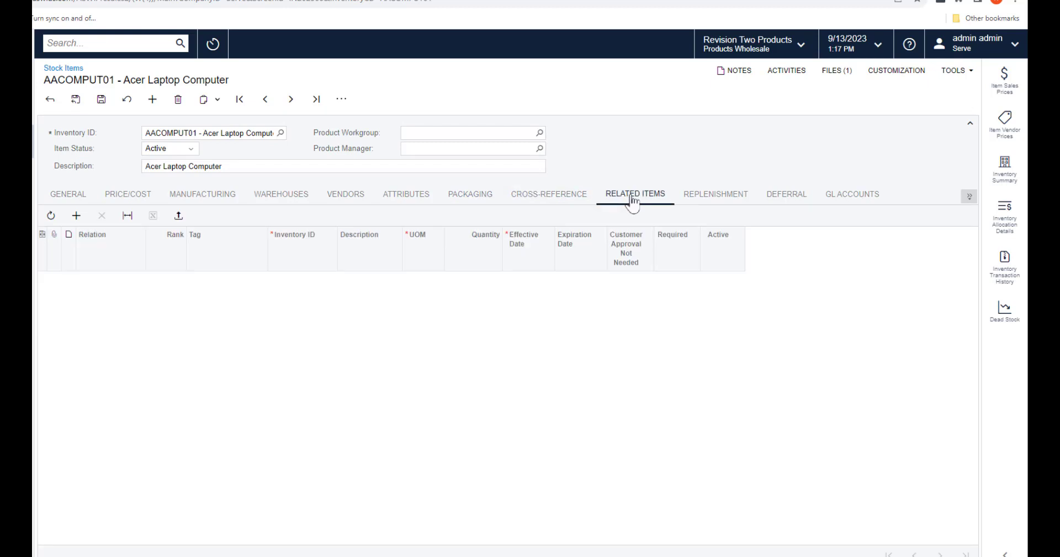
click(77, 216)
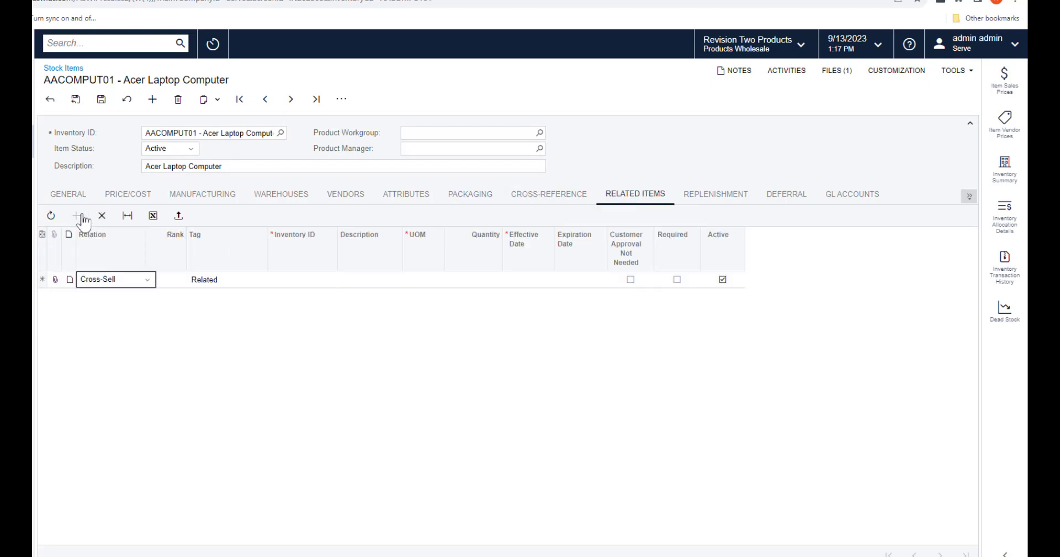
click(147, 282)
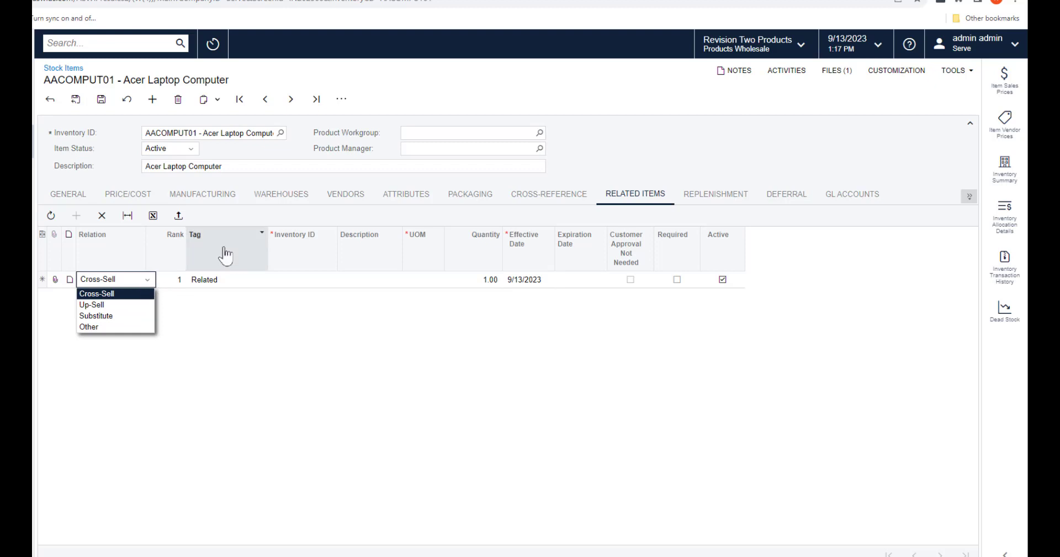
Set the seasonality of the laptop's PURCHASE replenishment class to HOLIDAY, then view that seasonality's date ranges and factors and close its window
click(720, 200)
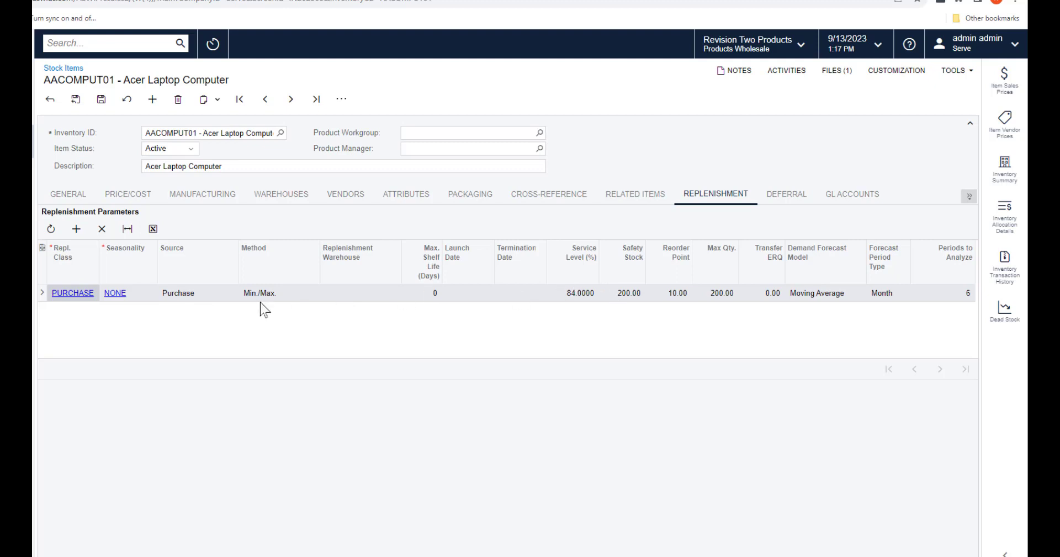
click(124, 298)
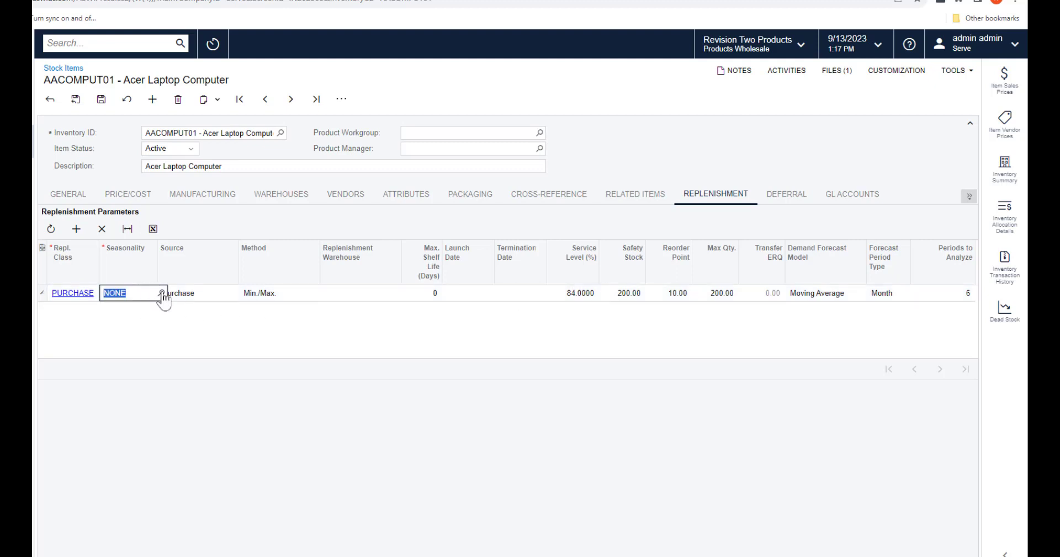
click(161, 293)
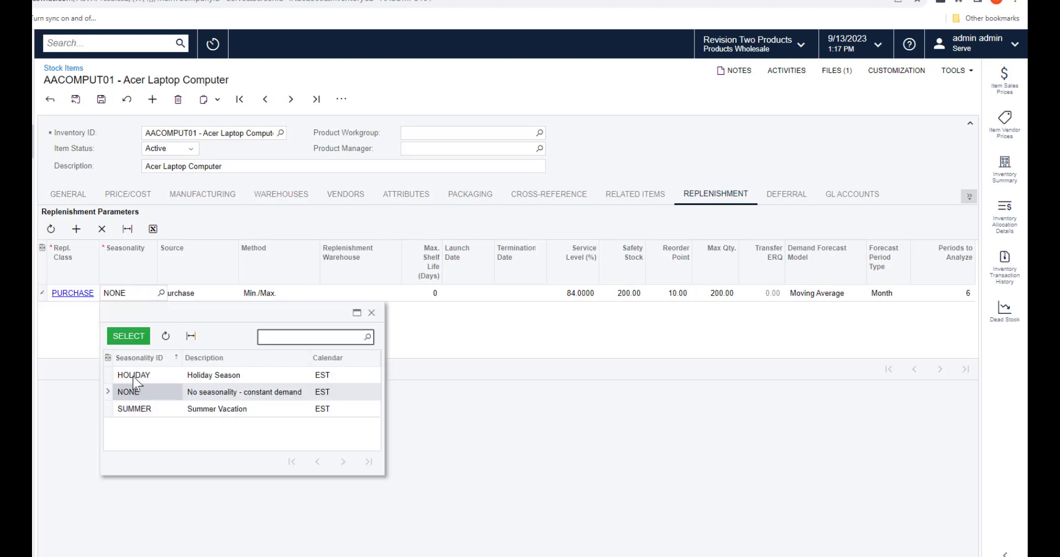
double_click(134, 377)
click(119, 293)
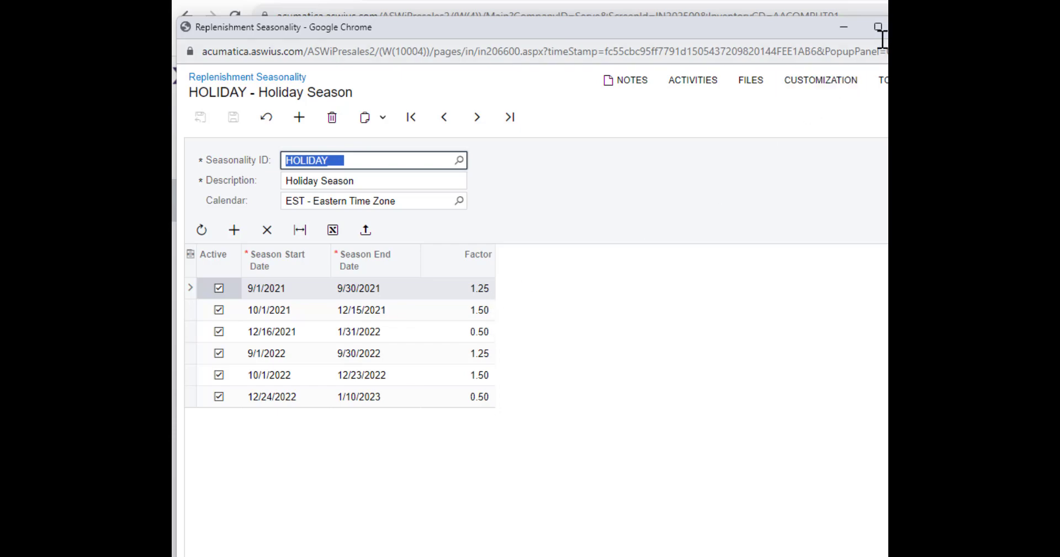
click(912, 27)
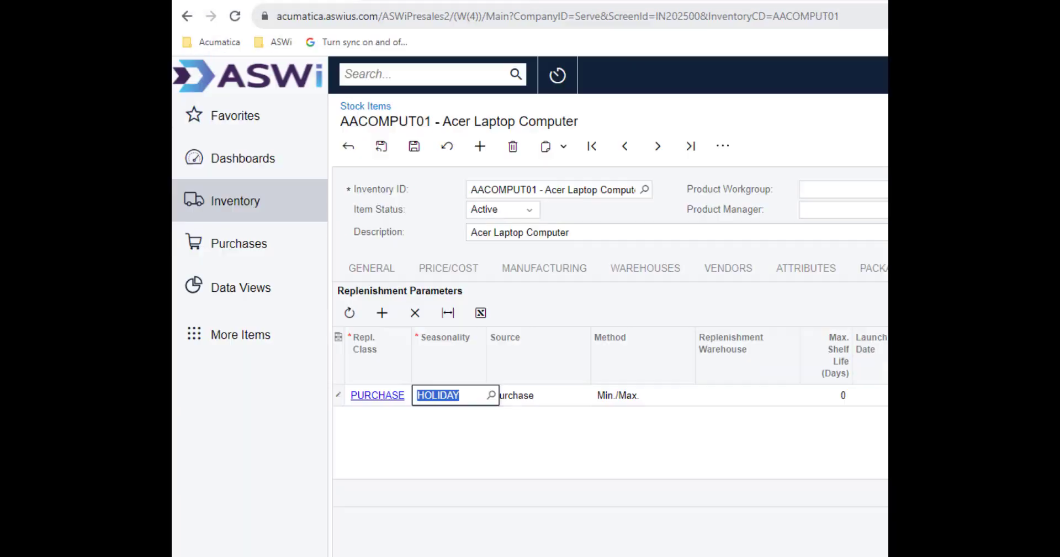